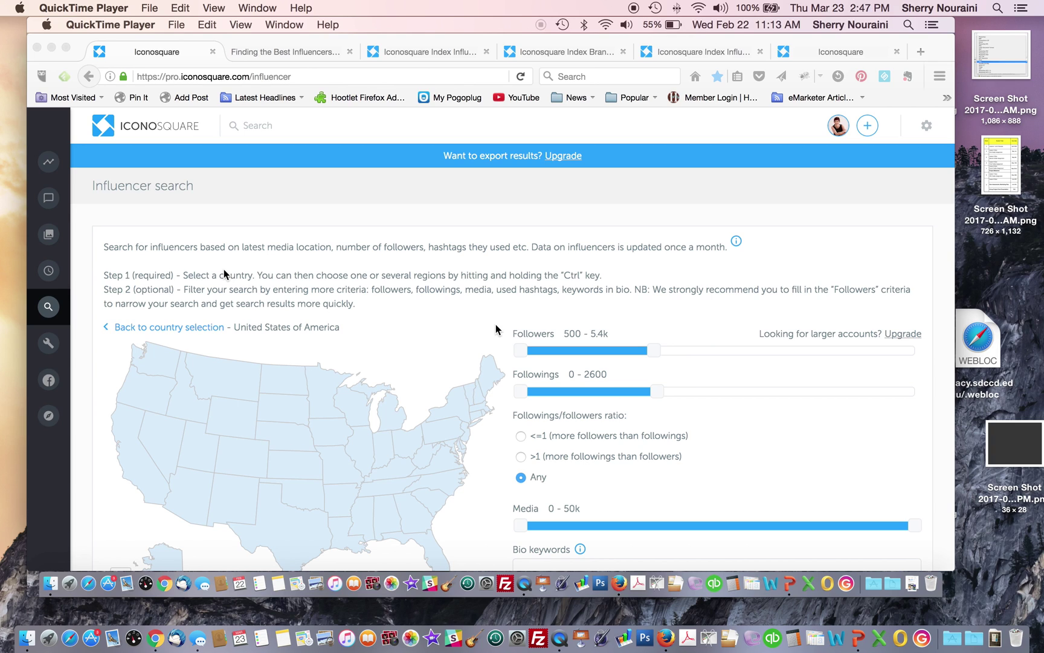
Add #climateaction as the used-hashtag filter, leaving bio keywords empty, and list the matching US influencers
{"action": "mouse_move", "coordinate": [449, 339]}
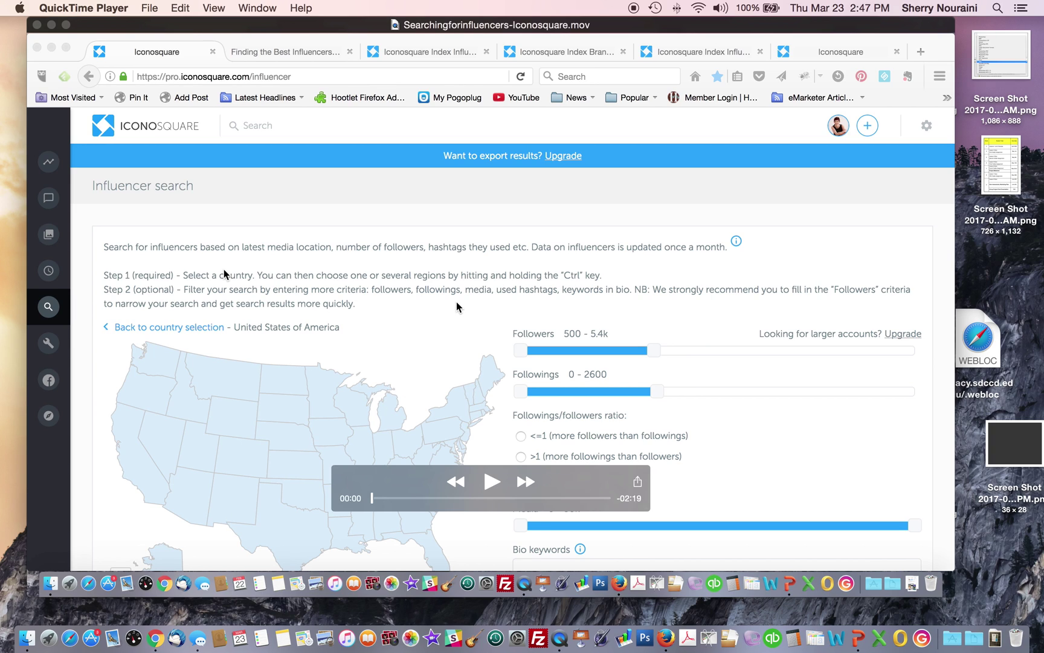
{"action": "left_click", "coordinate": [492, 481]}
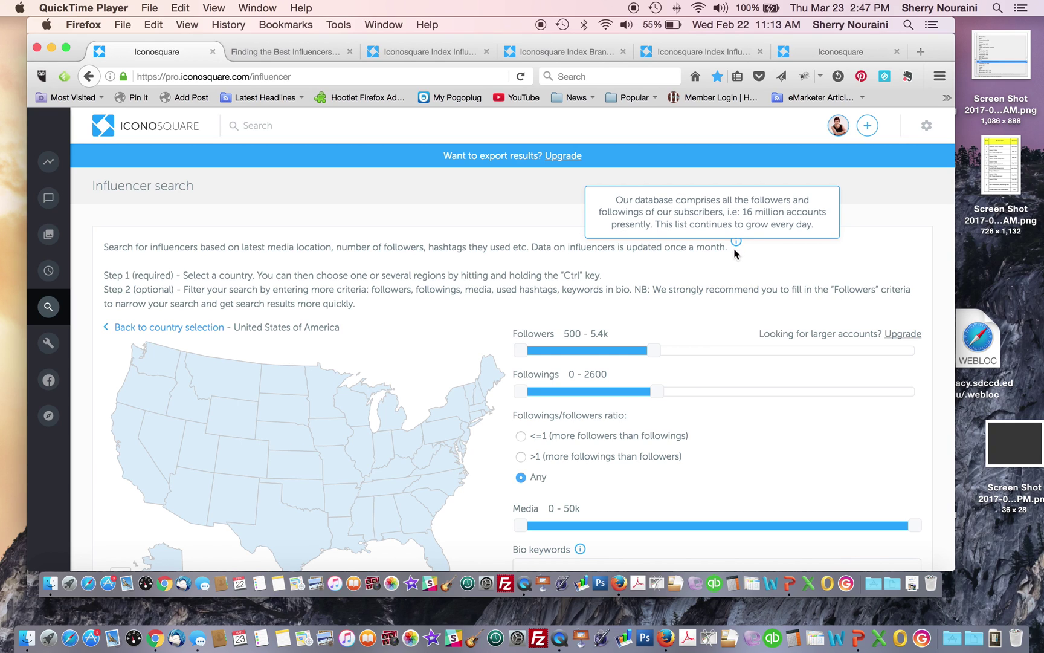
{"action": "mouse_move", "coordinate": [408, 413]}
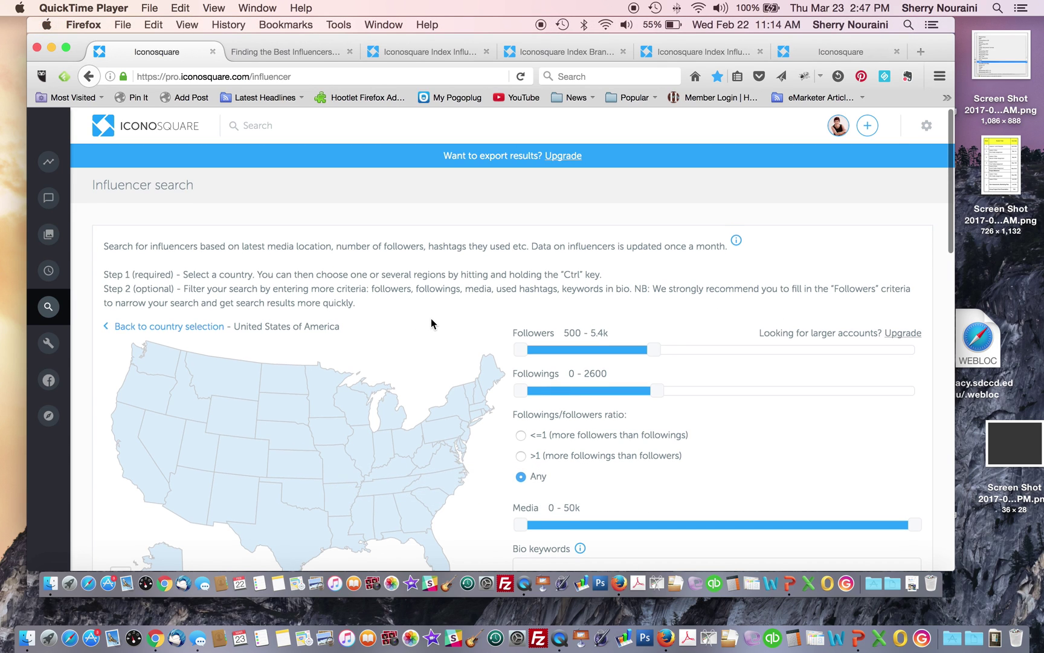
{"action": "mouse_move", "coordinate": [404, 351]}
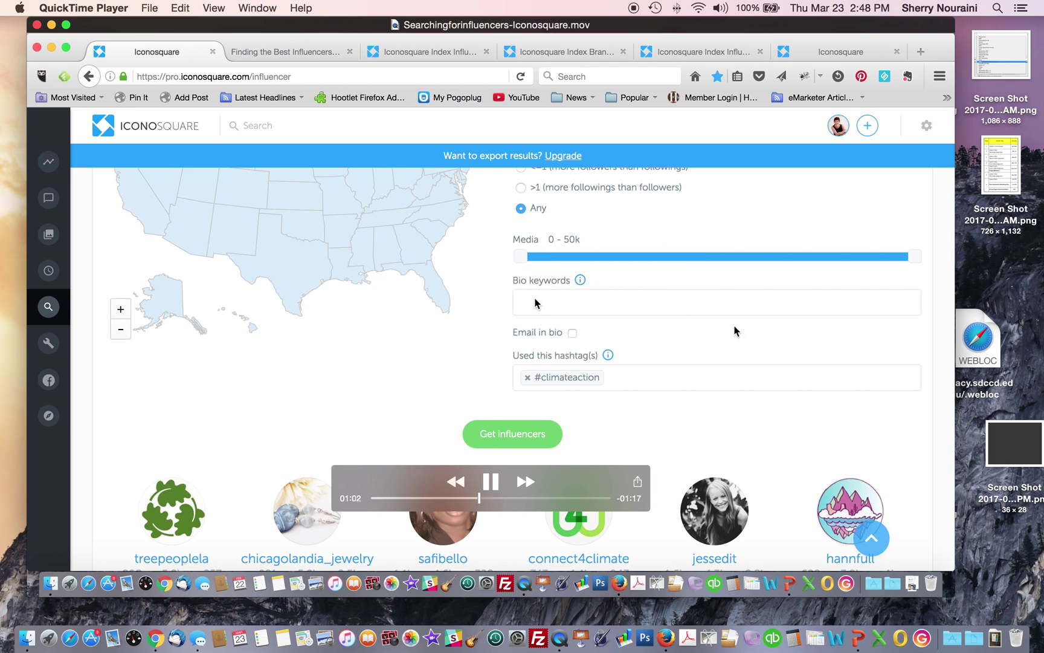
{"action": "left_click", "coordinate": [491, 486]}
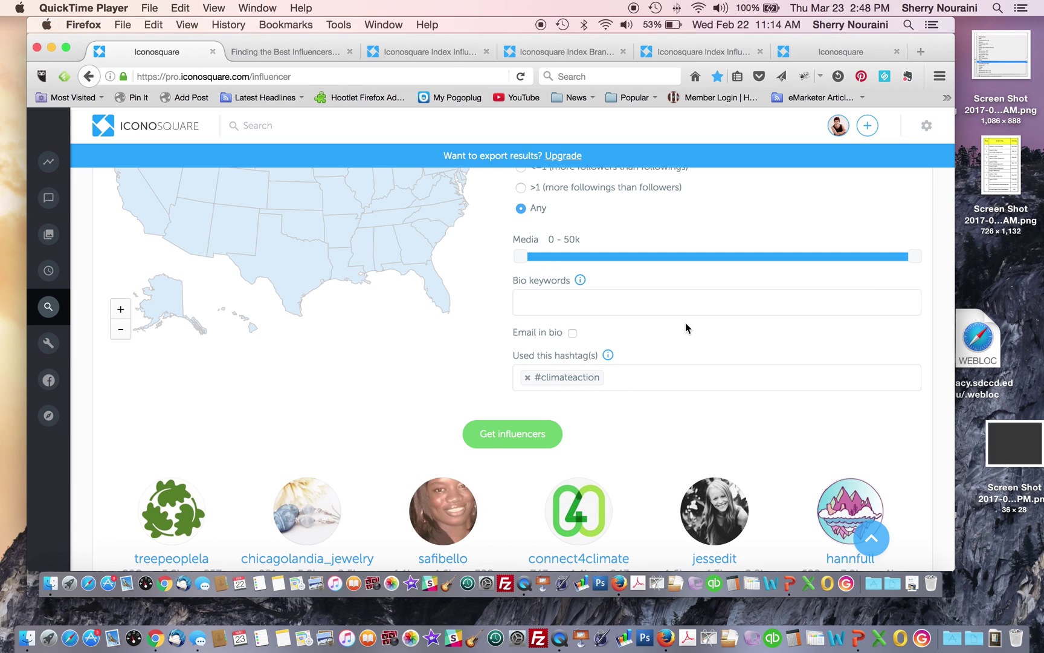
{"action": "key", "text": "Left"}
{"action": "key", "text": "Left"}
{"action": "key", "text": "Left"}
{"action": "key", "text": "Left"}
{"action": "key", "text": "Left"}
{"action": "key", "text": "Left"}
{"action": "key", "text": "Right"}
{"action": "key", "text": "Right"}
{"action": "key", "text": "Right"}
{"action": "key", "text": "Right"}
{"action": "key", "text": "Right"}
{"action": "key", "text": "Right"}
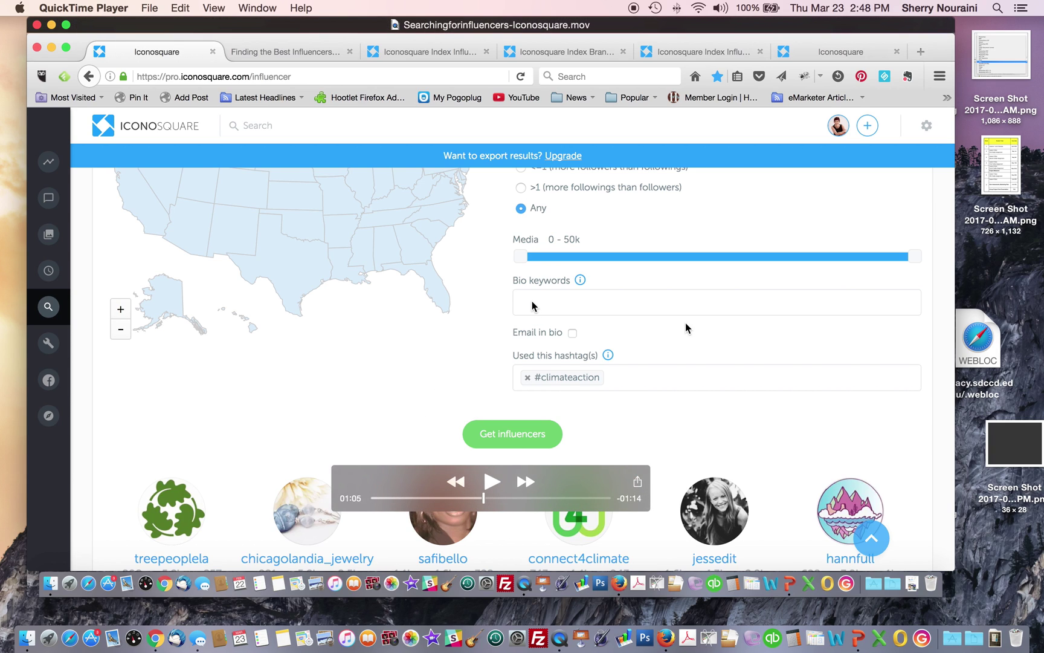
{"action": "key", "text": "Right"}
{"action": "key", "text": "Right"}
{"action": "key", "text": "Right"}
{"action": "key", "text": "Right"}
{"action": "key", "text": "Right"}
{"action": "key", "text": "Right"}
{"action": "key", "text": "Right"}
{"action": "key", "text": "Right"}
{"action": "key", "text": "Right"}
{"action": "key", "text": "Right"}
{"action": "key", "text": "Right"}
{"action": "key", "text": "space"}
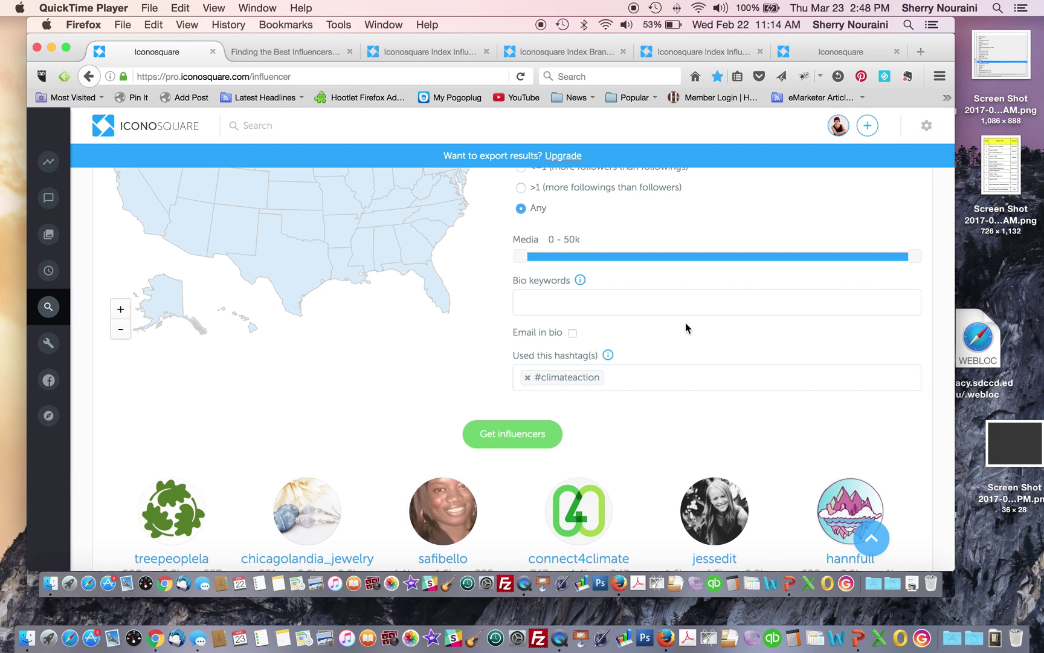
{"action": "key", "text": "space"}
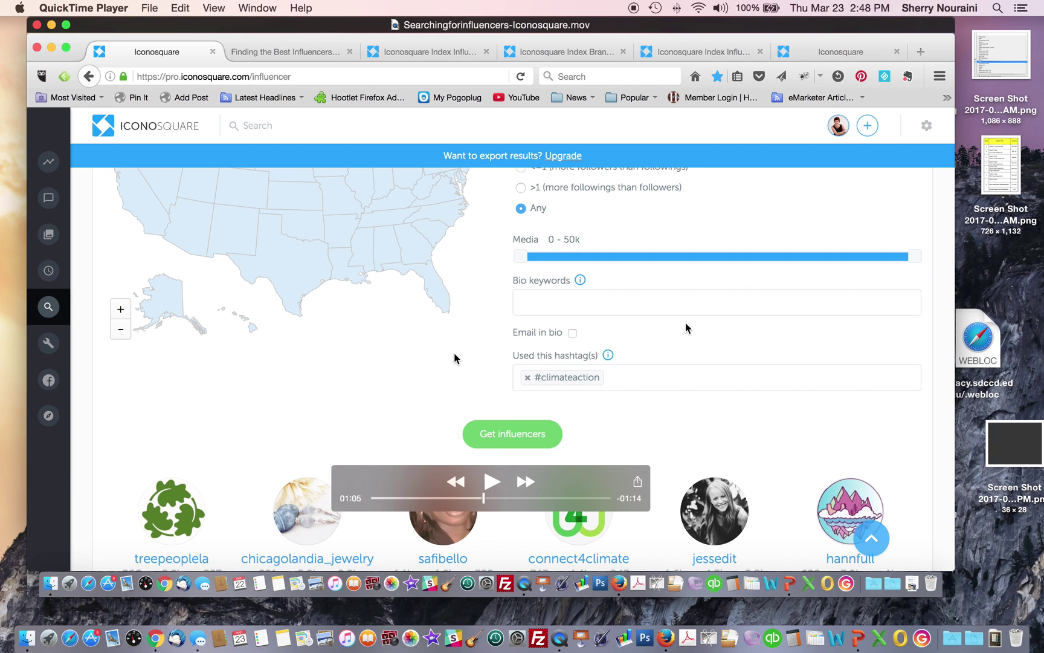
{"action": "key", "text": "Right"}
{"action": "key", "text": "Right"}
{"action": "key", "text": "Right"}
{"action": "key", "text": "Right"}
{"action": "key", "text": "Right"}
{"action": "key", "text": "Right"}
{"action": "key", "text": "Right"}
{"action": "key", "text": "Right"}
{"action": "key", "text": "Right"}
{"action": "key", "text": "Right"}
{"action": "key", "text": "Right"}
{"action": "key", "text": "Right"}
{"action": "key", "text": "Right"}
{"action": "key", "text": "Right"}
{"action": "key", "text": "Right"}
{"action": "key", "text": "Right"}
{"action": "key", "text": "Right"}
{"action": "key", "text": "Right"}
{"action": "key", "text": "Right"}
{"action": "key", "text": "Right"}
{"action": "key", "text": "Right"}
{"action": "key", "text": "Right"}
{"action": "key", "text": "Right"}
{"action": "key", "text": "Right"}
{"action": "key", "text": "Right"}
{"action": "key", "text": "Right"}
{"action": "key", "text": "Right"}
{"action": "key", "text": "Right"}
{"action": "key", "text": "Right"}
{"action": "key", "text": "Right"}
{"action": "key", "text": "Right"}
{"action": "key", "text": "Right"}
{"action": "key", "text": "Right"}
{"action": "key", "text": "Right"}
{"action": "key", "text": "Right"}
{"action": "key", "text": "Right"}
{"action": "key", "text": "Right"}
{"action": "key", "text": "Right"}
{"action": "left_click", "coordinate": [489, 486]}
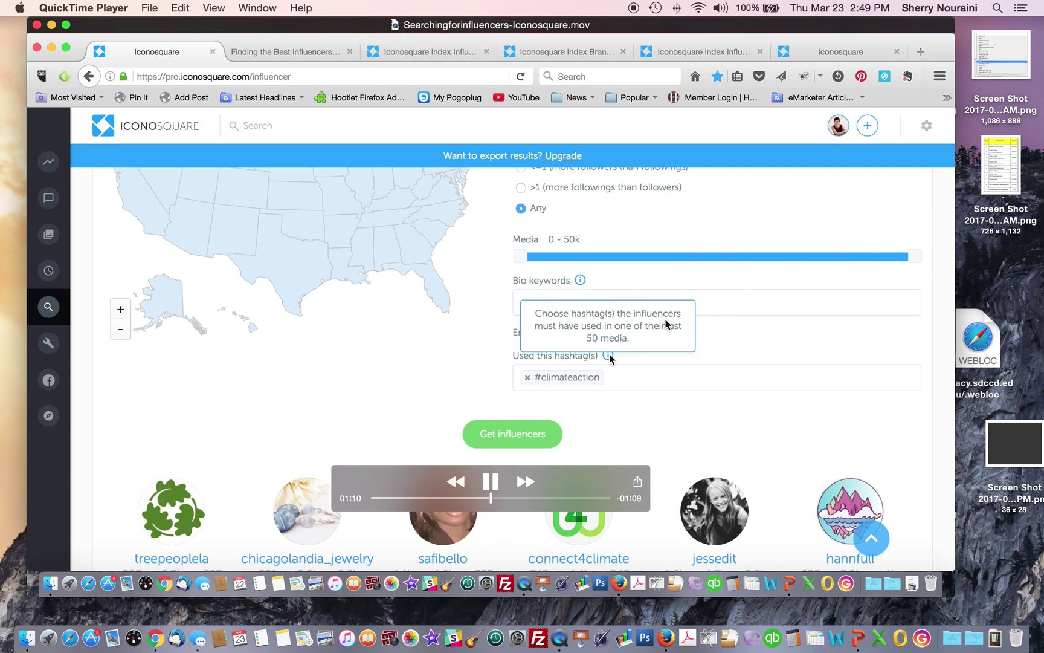
{"action": "key", "text": "Left"}
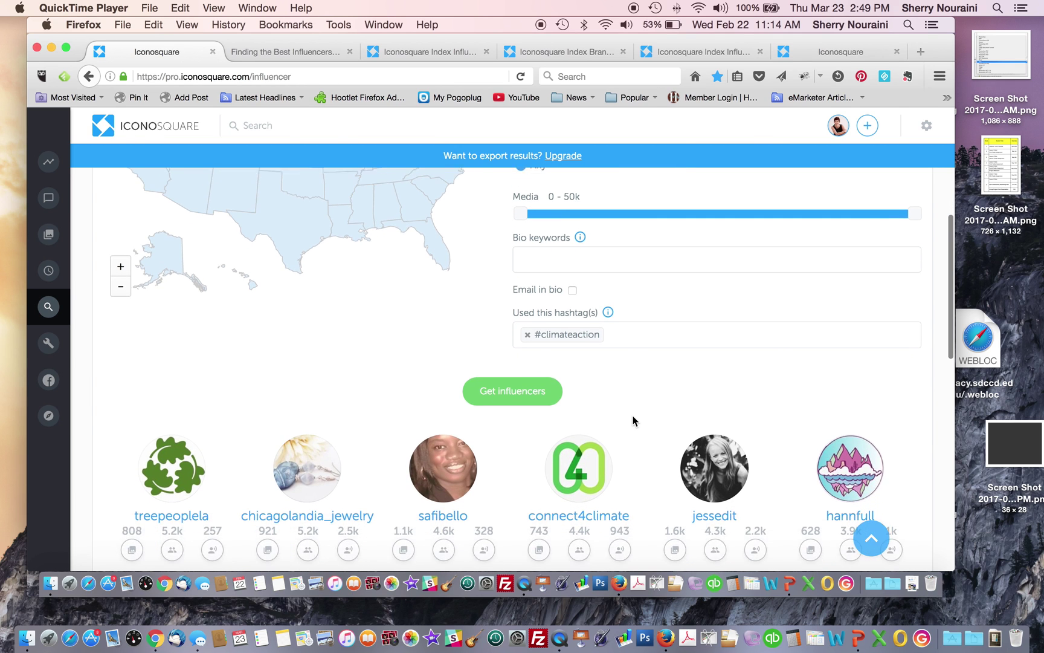
{"action": "mouse_move", "coordinate": [632, 420]}
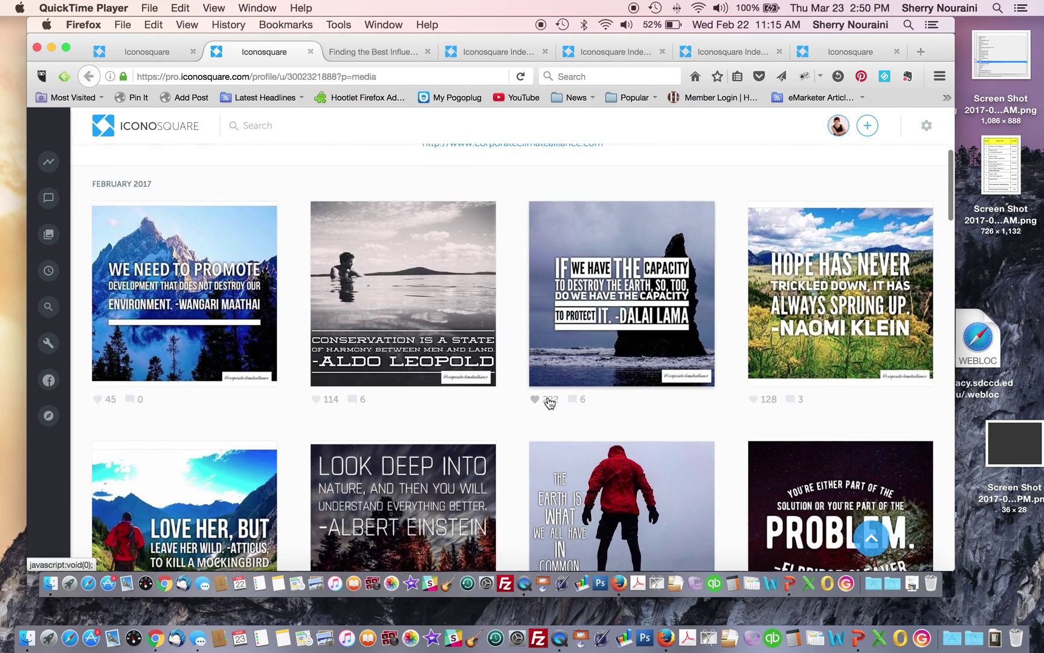
Browse the Corporate Climate Alliance's 50-post media grid and open the media-per-line choices
{"action": "scroll", "coordinate": [549, 403], "scroll_direction": "down", "scroll_amount": 10}
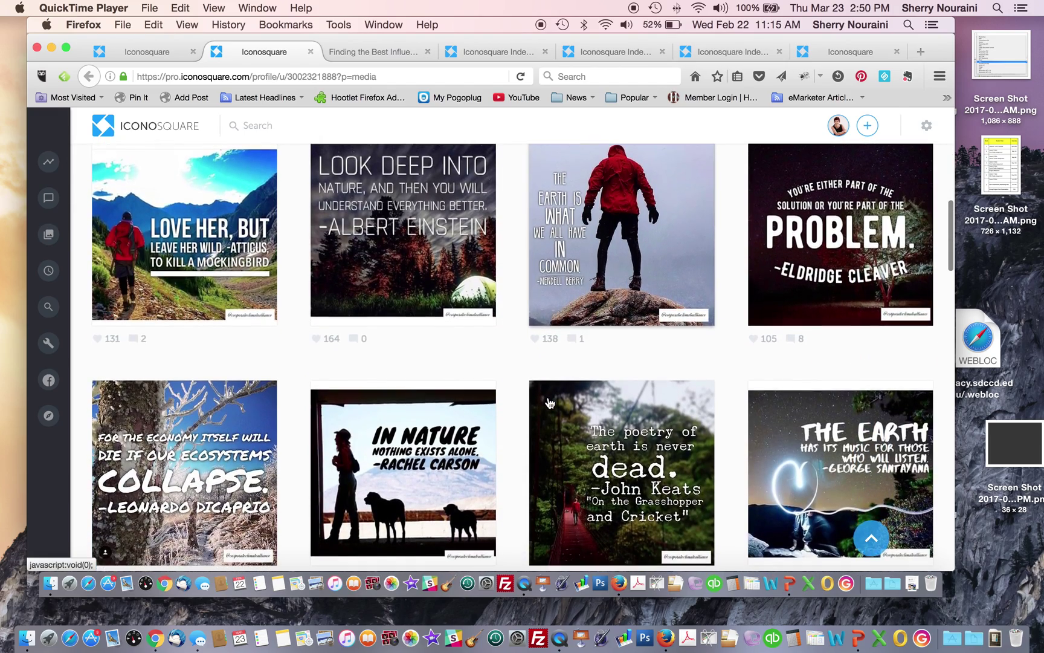
{"action": "scroll", "coordinate": [549, 402], "scroll_direction": "up", "scroll_amount": 15}
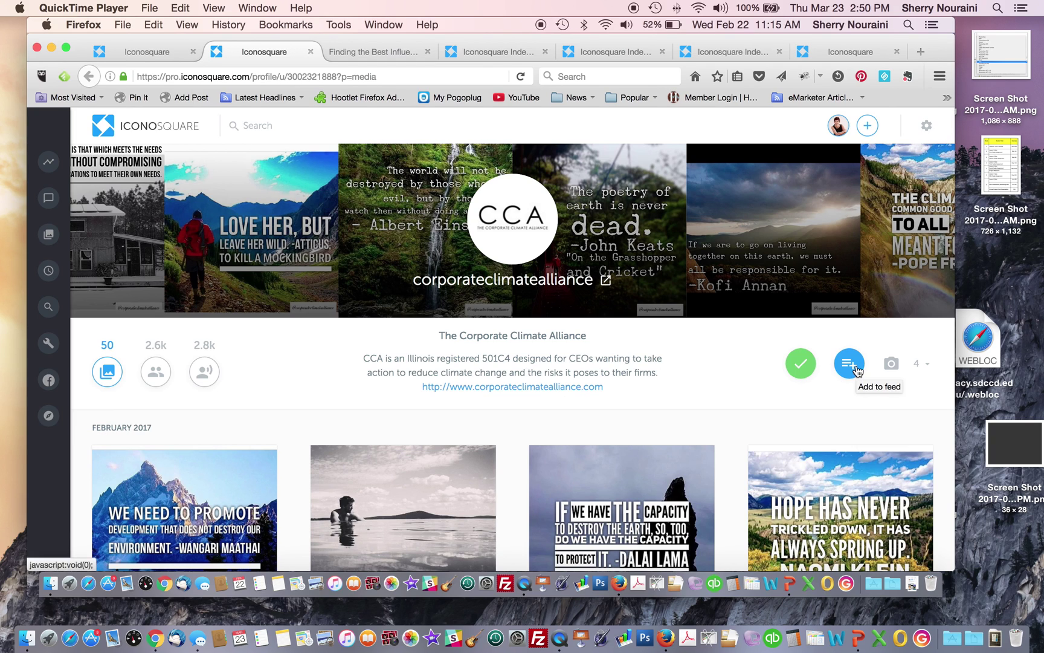
{"action": "left_click", "coordinate": [919, 364]}
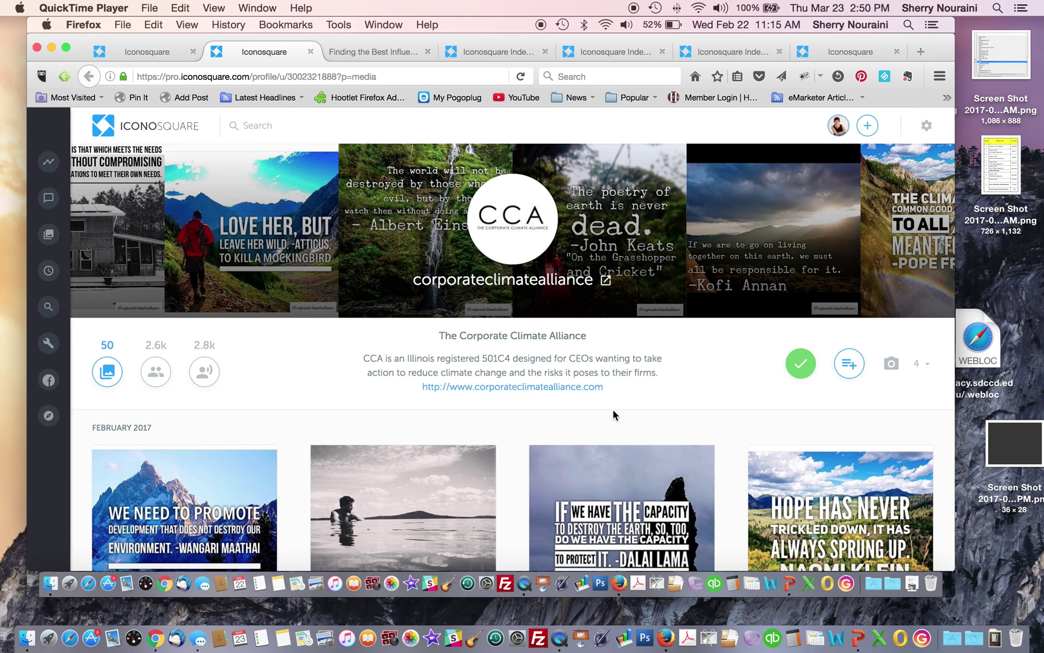
{"action": "mouse_move", "coordinate": [613, 415]}
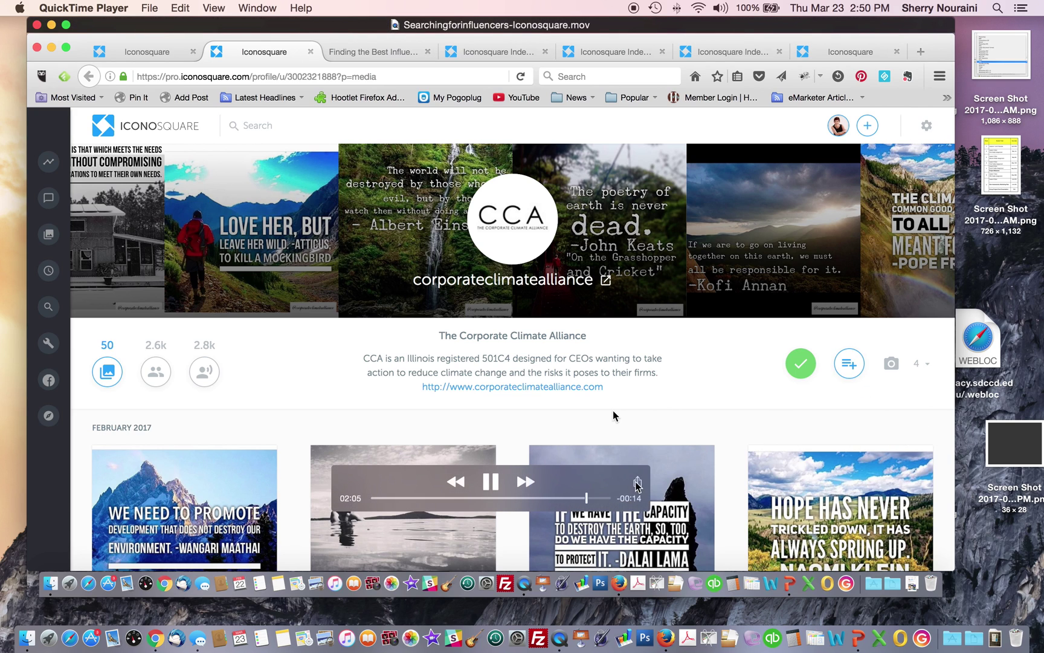